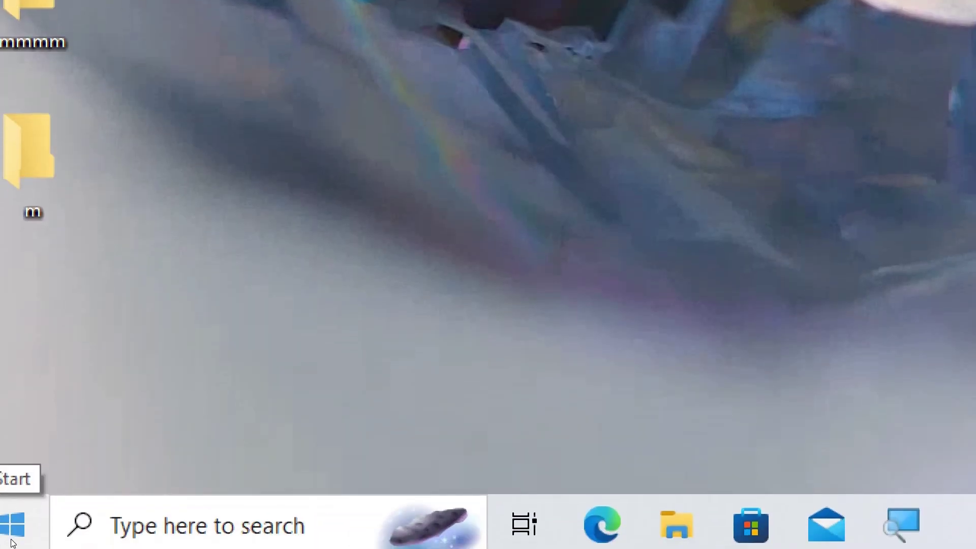
Step: Launch Notepad from the Start menu search with a blank untitled document
click(13, 540)
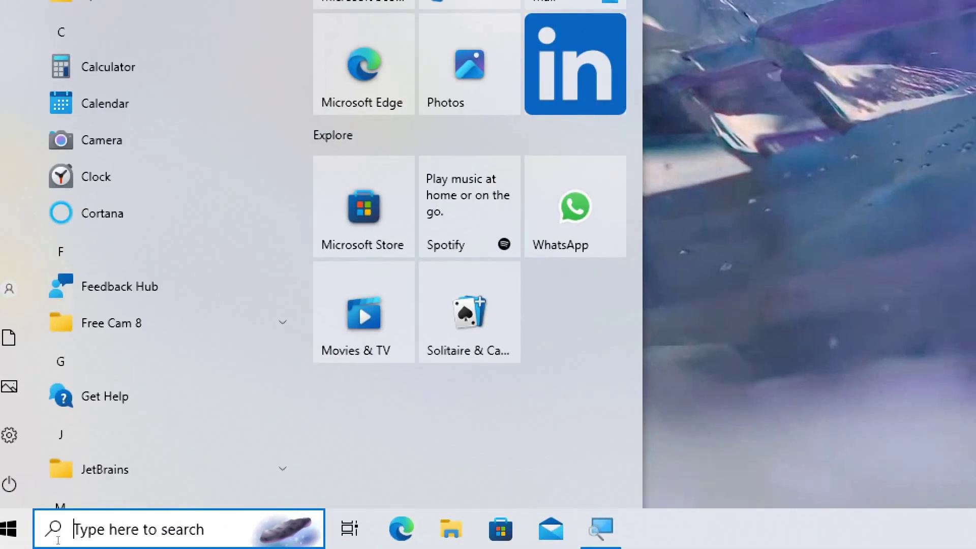
text(no)
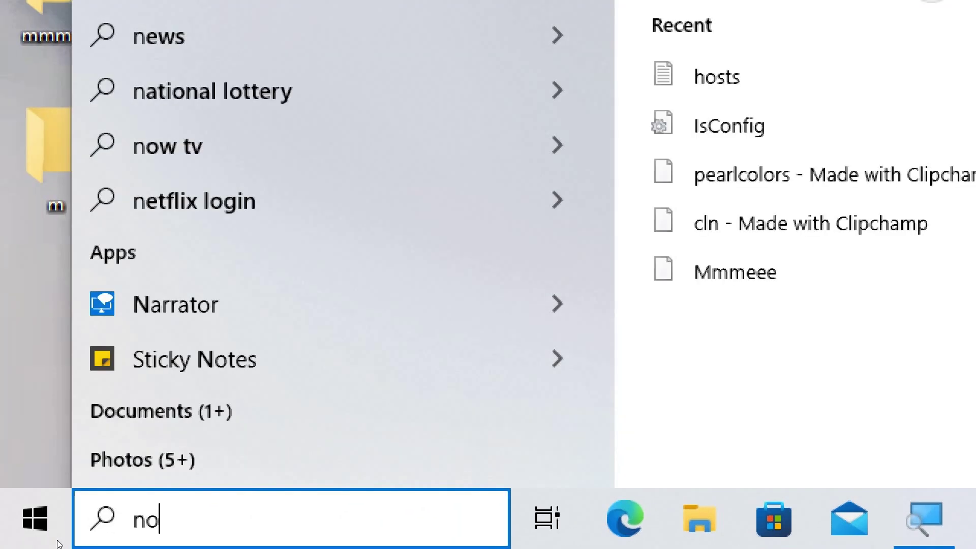
text(te)
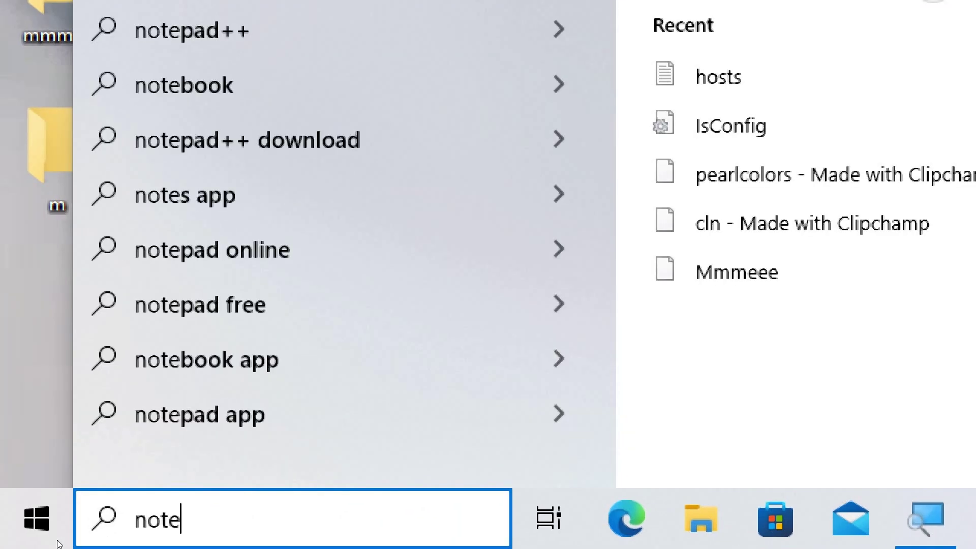
text(pad)
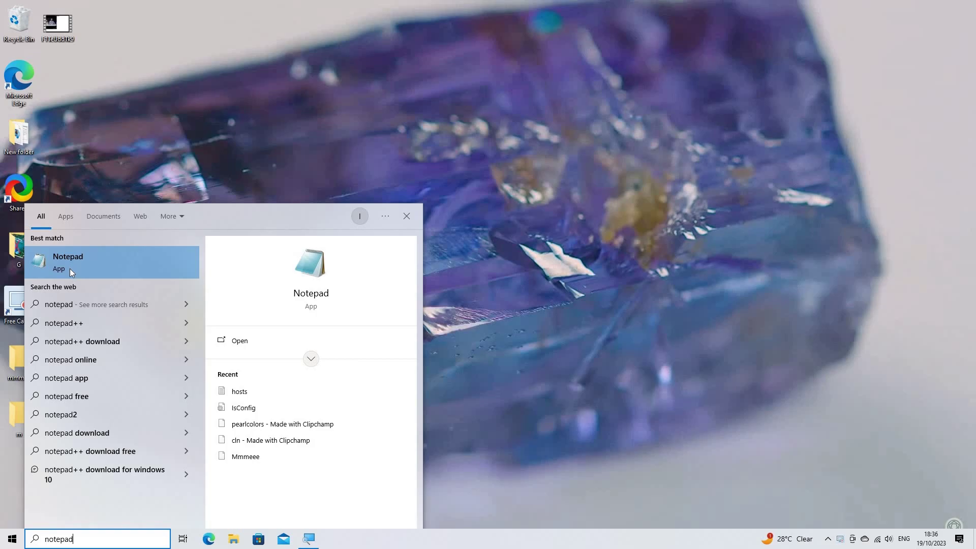
click(70, 269)
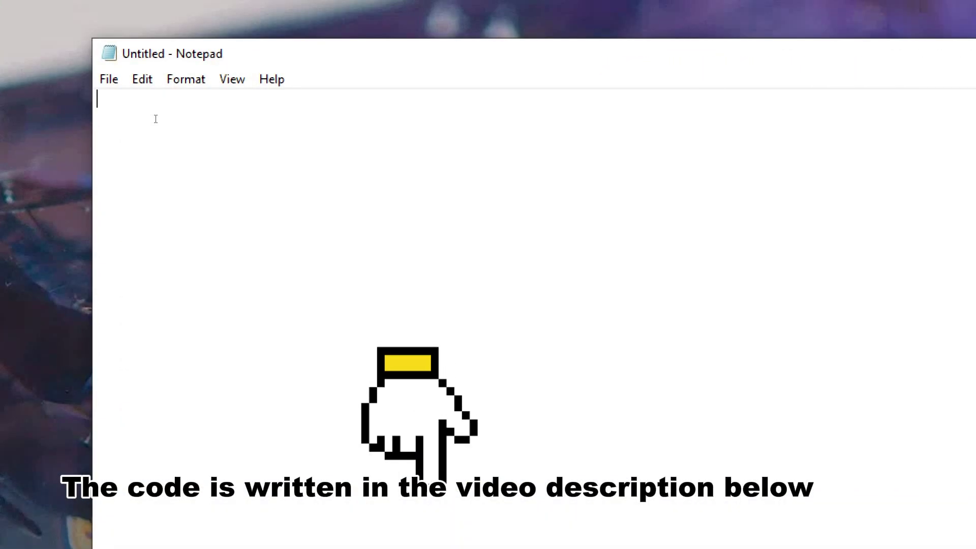
Step: Paste the copied Folder Locker batch code into the empty document
right_click(156, 121)
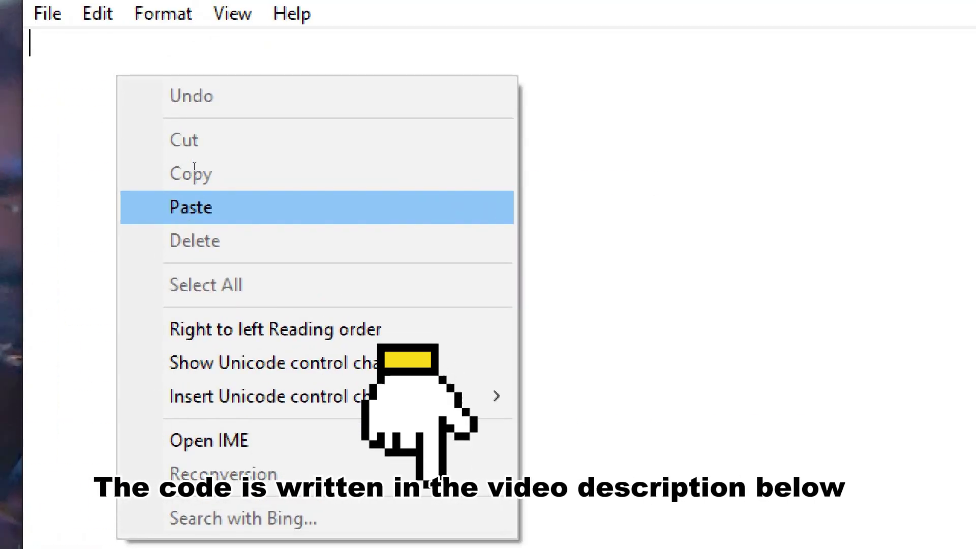
click(191, 206)
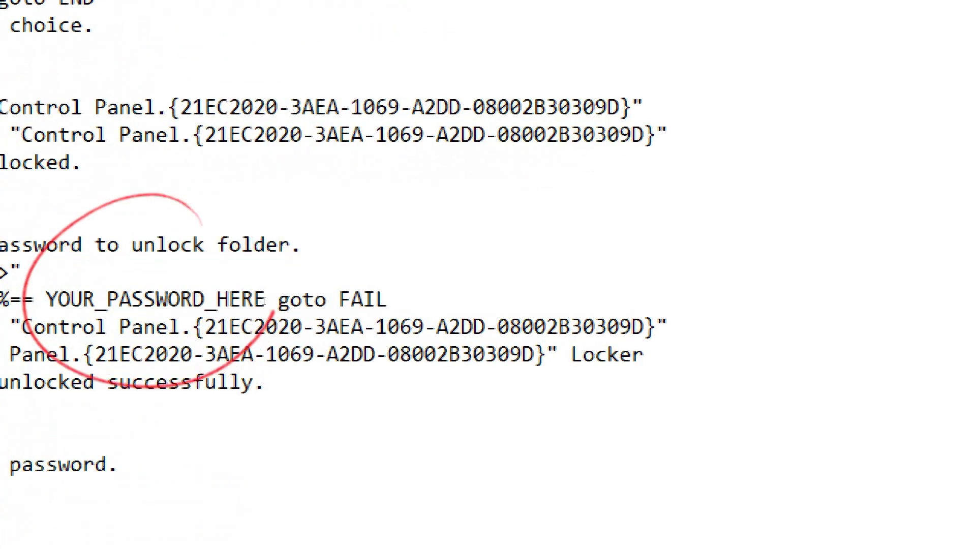
Step: Select the YOUR_PASSWORD_HERE placeholder so it can be overwritten with the real password
drag(266, 299, 47, 299)
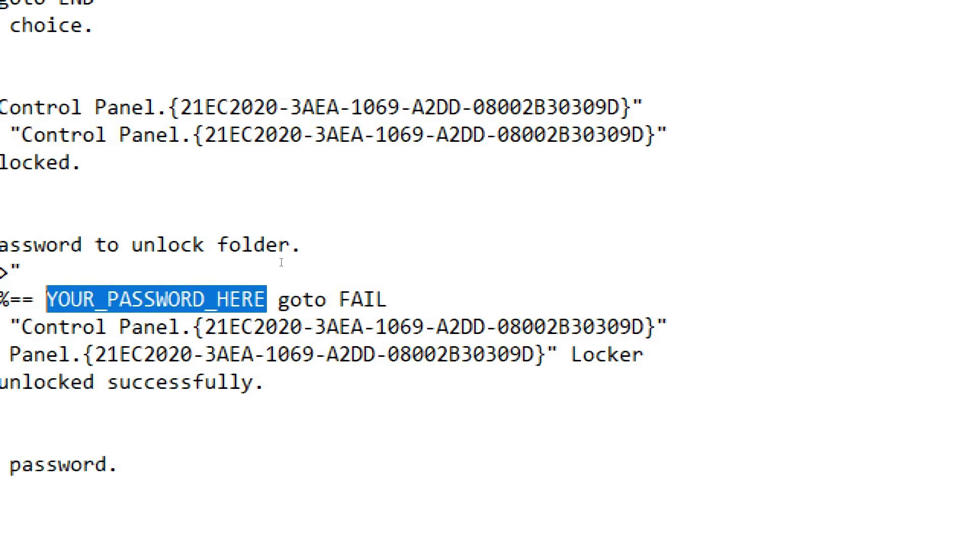
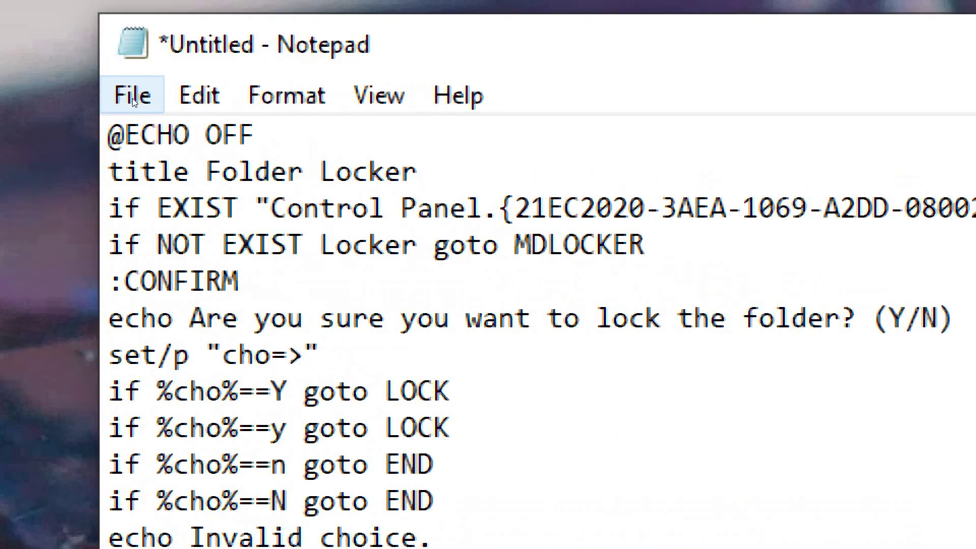
Step: Start Save As and ready the File name box for FolderLocker.bat in Documents
click(132, 98)
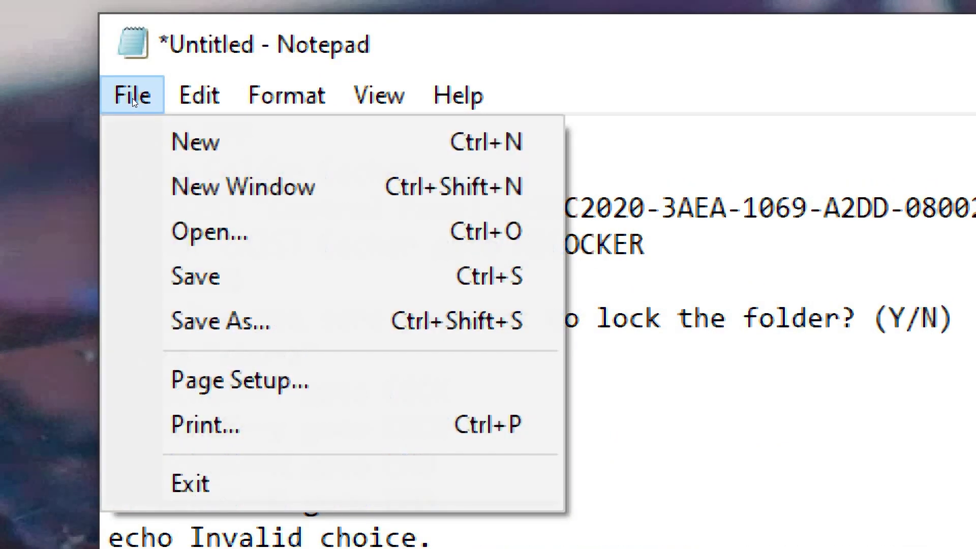
key(Down)
key(Down)
key(Down)
key(Down)
key(Down)
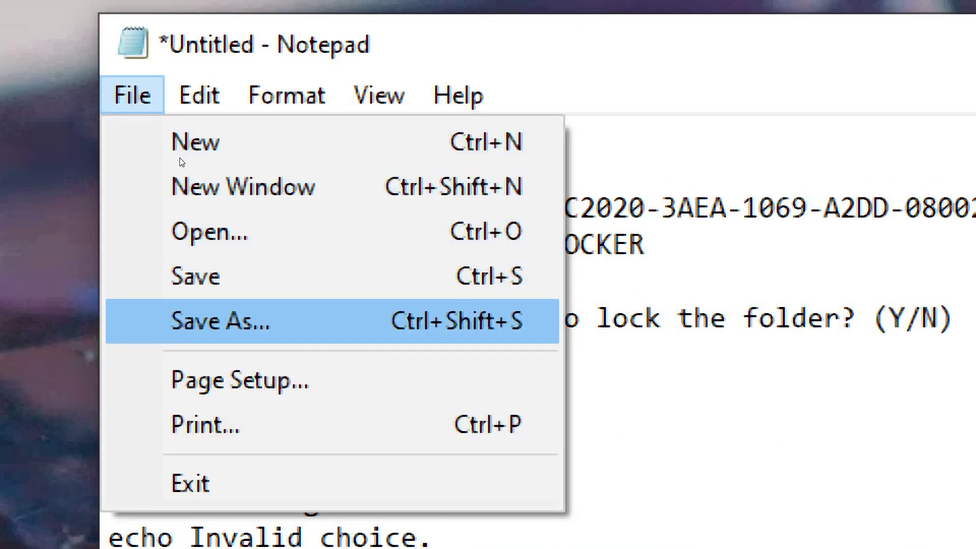
key(Return)
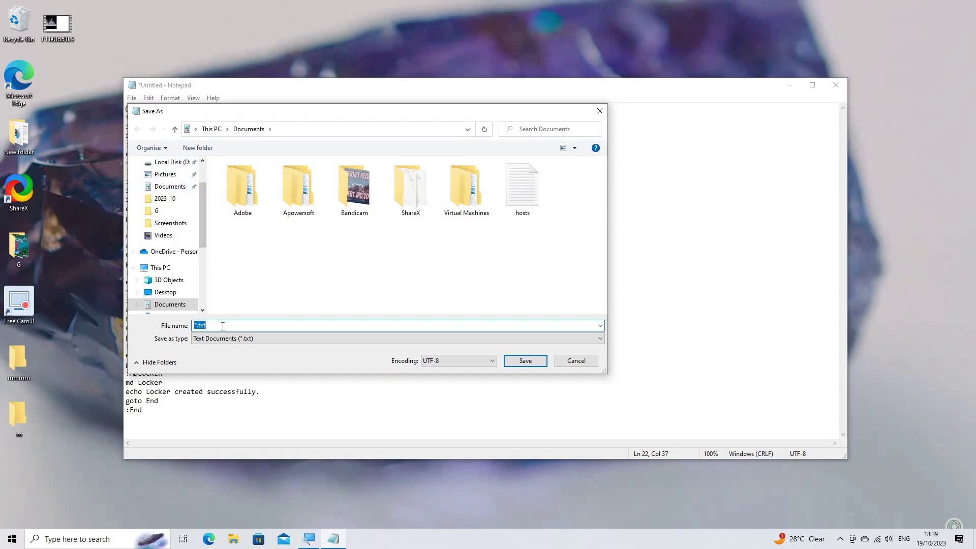
click(221, 326)
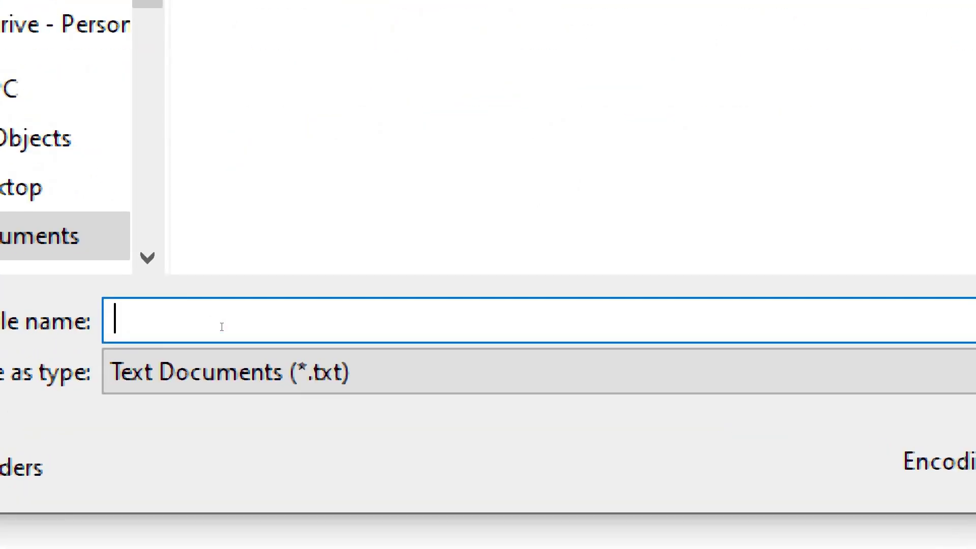
text(FolderLo)
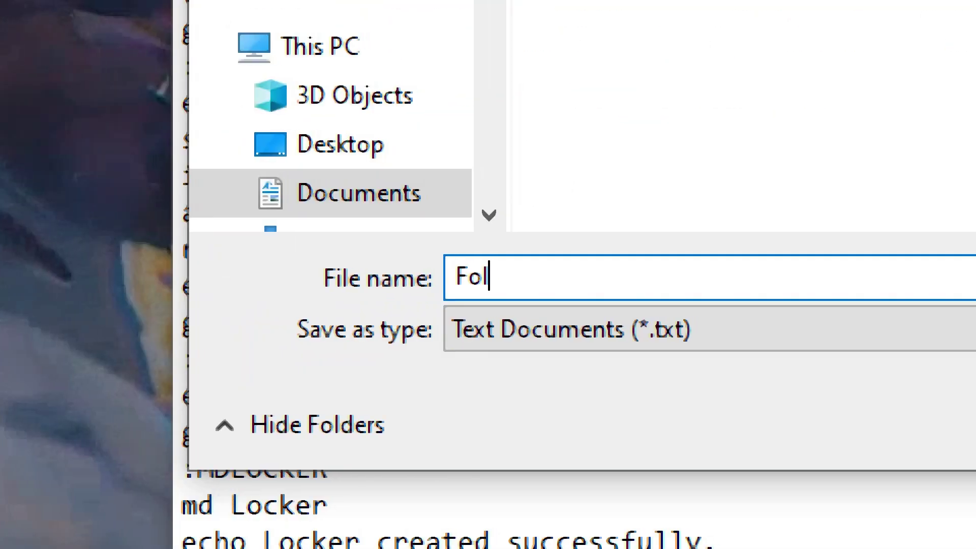
text(cke)
text(r.)
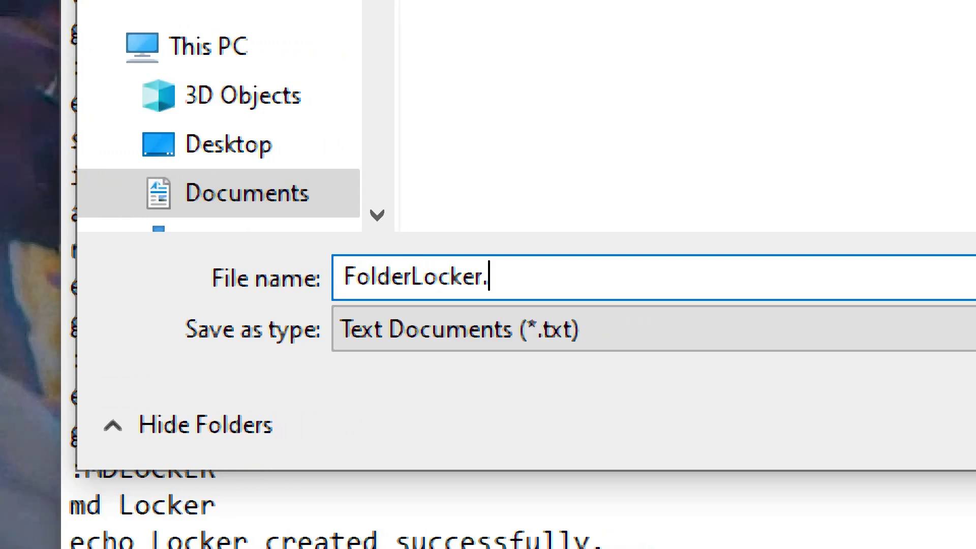
text(bat)
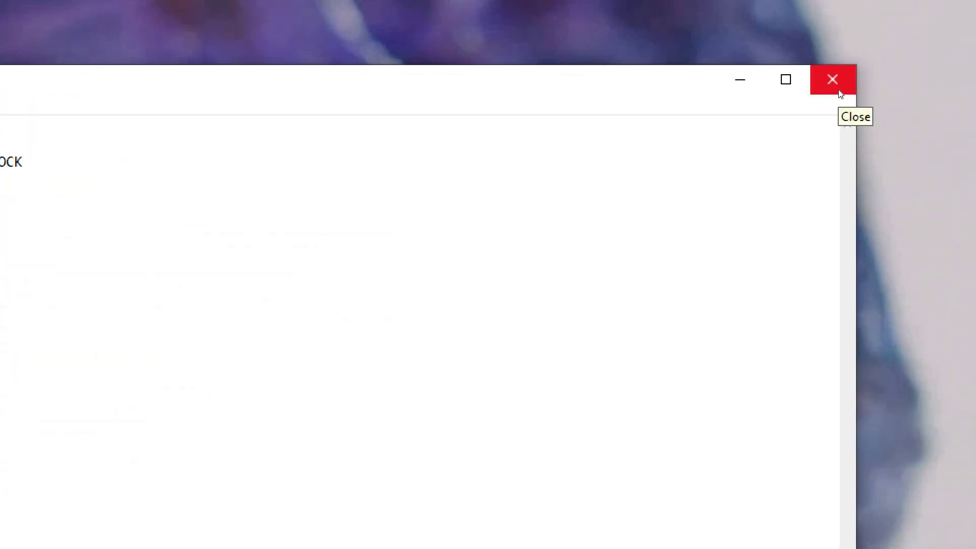
Step: Close Notepad, go into Documents and select the FolderLocker script
click(832, 80)
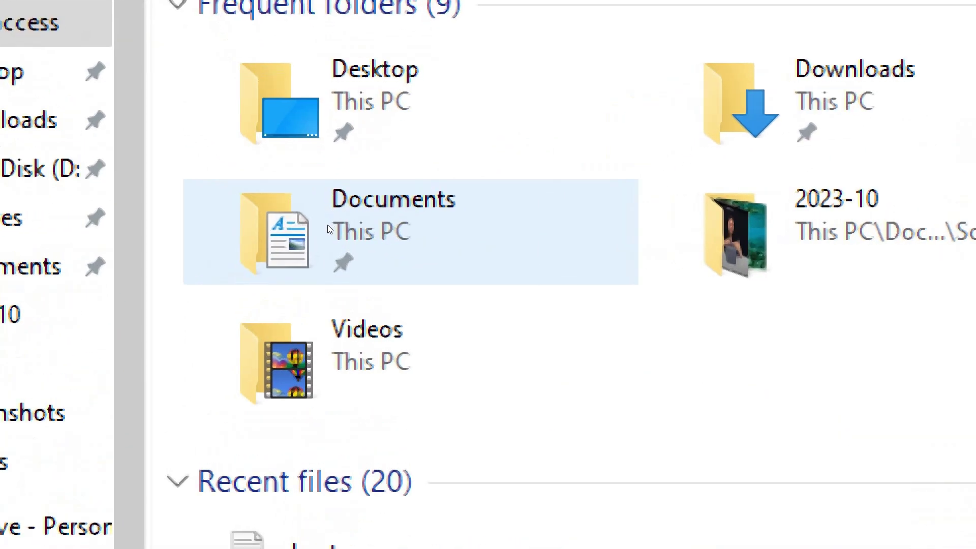
double_click(329, 227)
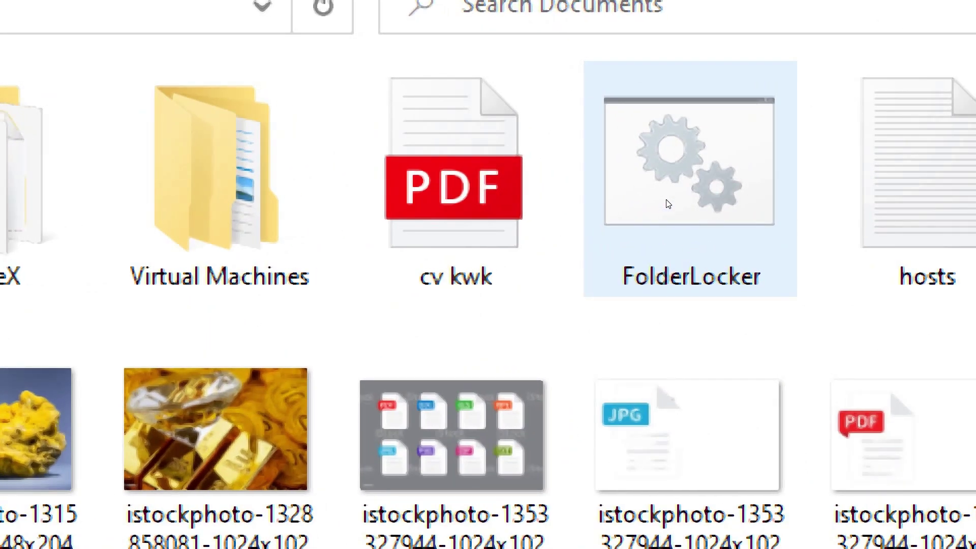
click(667, 203)
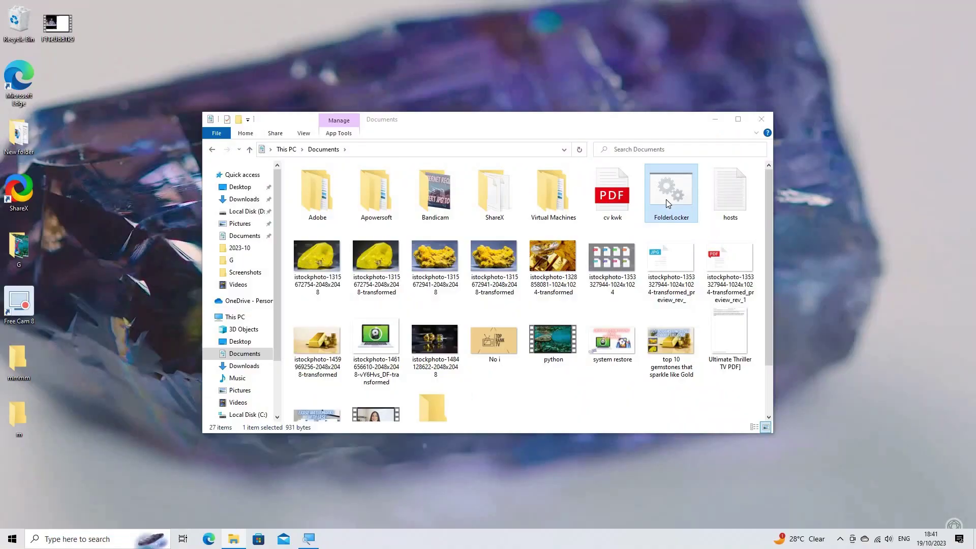
scroll(666, 251, down, 1)
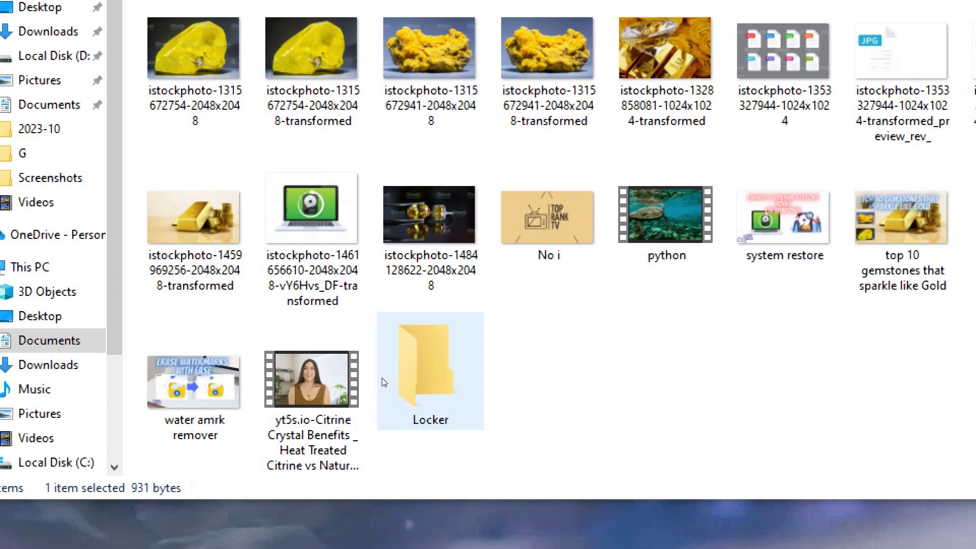
Step: Move the Citrine crystal video and water amrk remover image into the Locker folder
click(312, 380)
drag(365, 380, 423, 370)
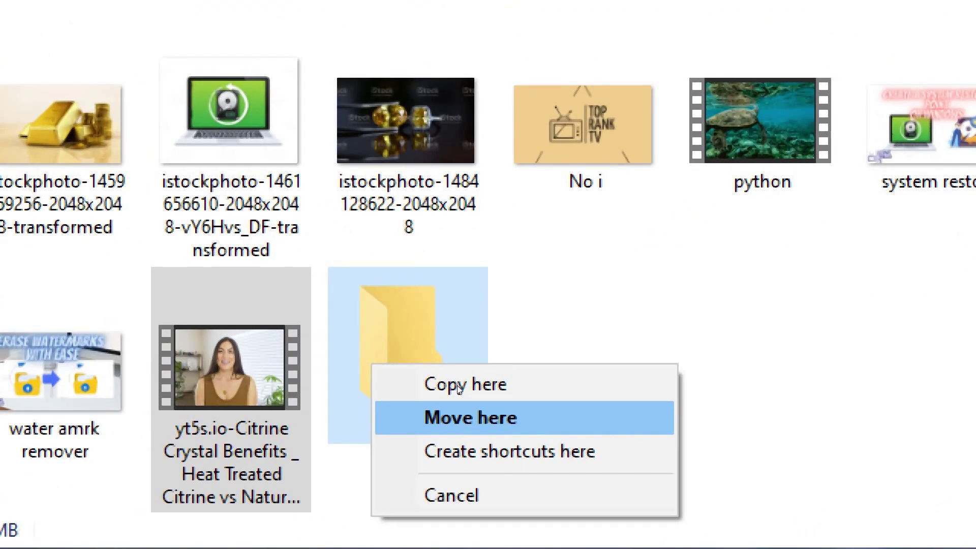
click(471, 418)
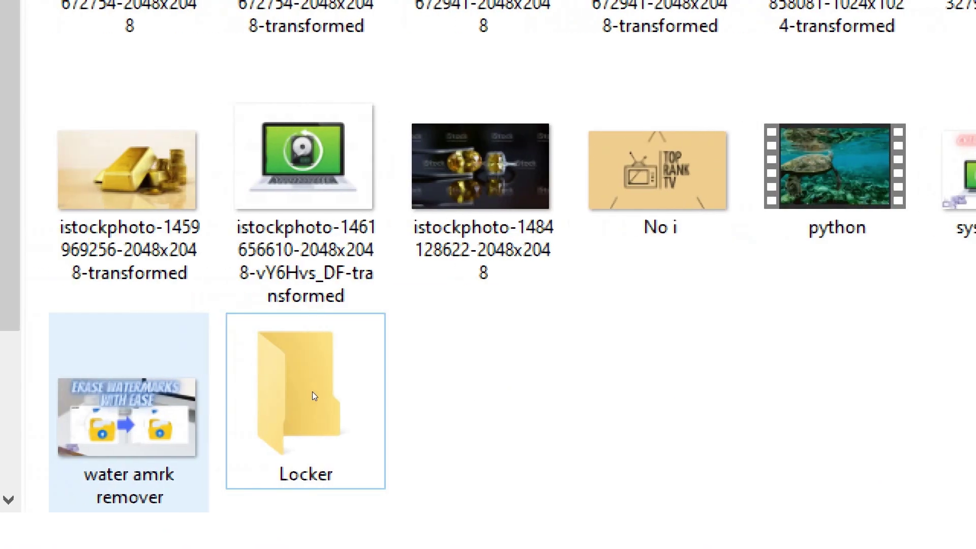
drag(106, 417, 385, 387)
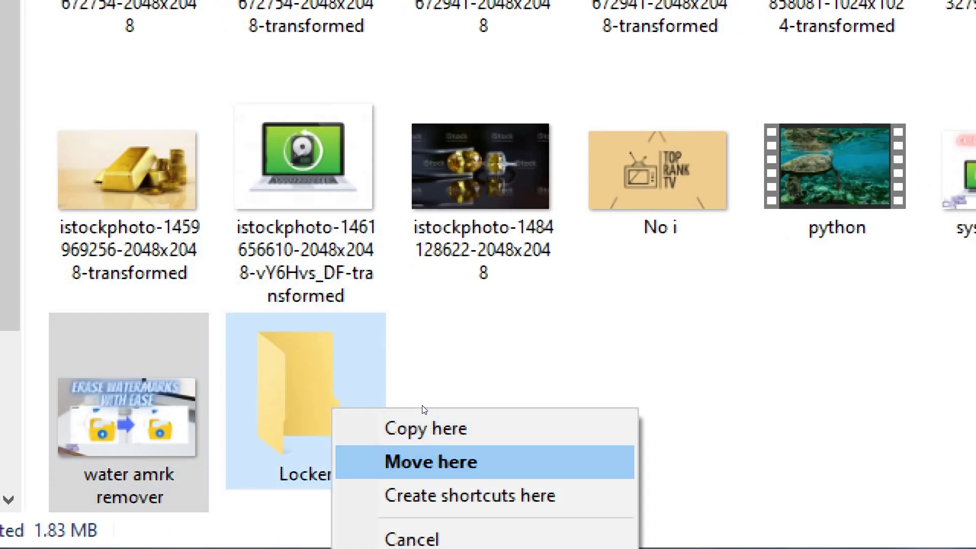
click(429, 461)
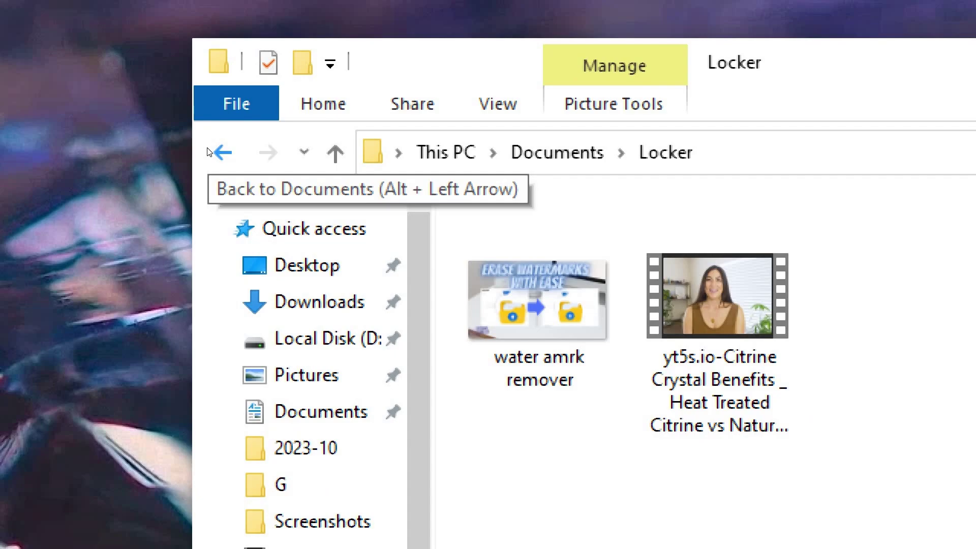
Step: Return to Documents and confirm Y at the lock prompt so Locker disappears
click(220, 152)
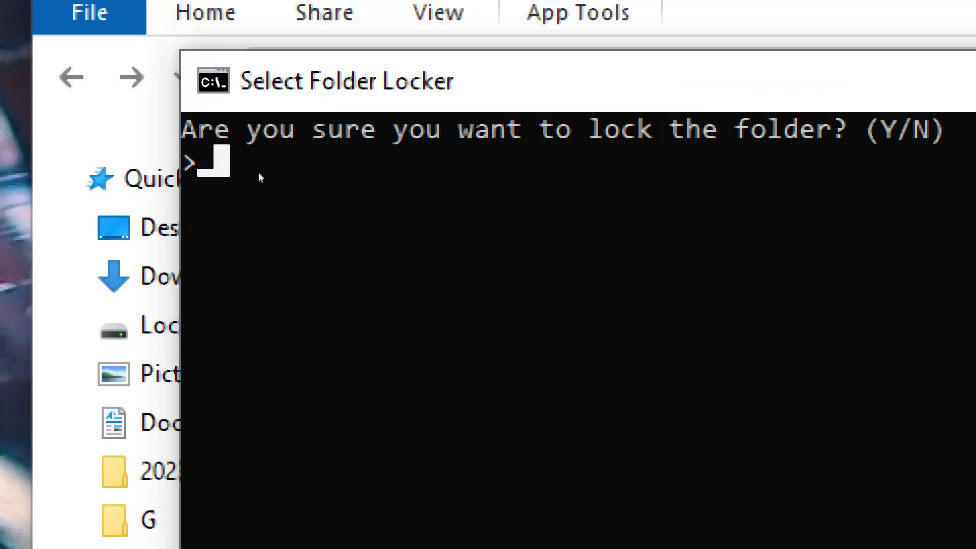
text(Y)
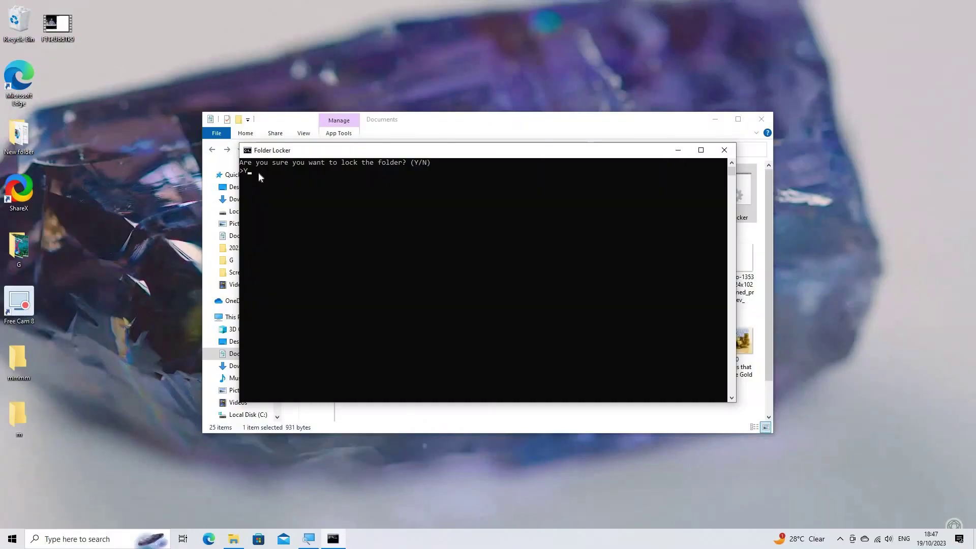
key(Return)
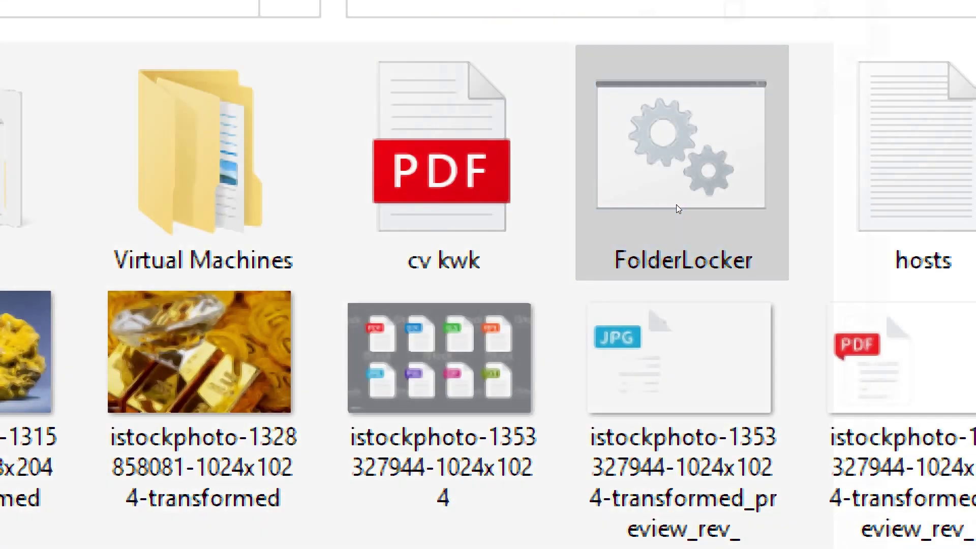
Step: Rerun FolderLocker.bat and submit the password to restore the Locker folder
double_click(667, 197)
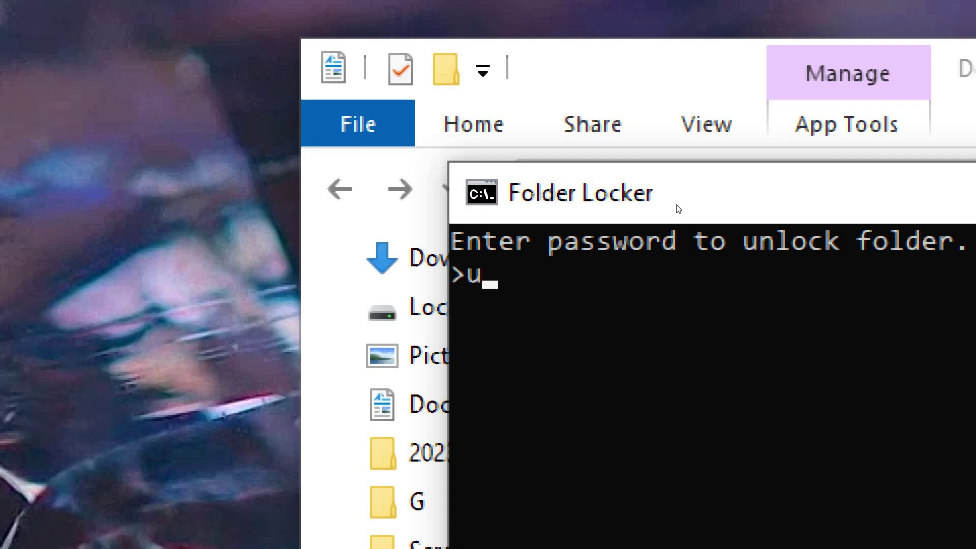
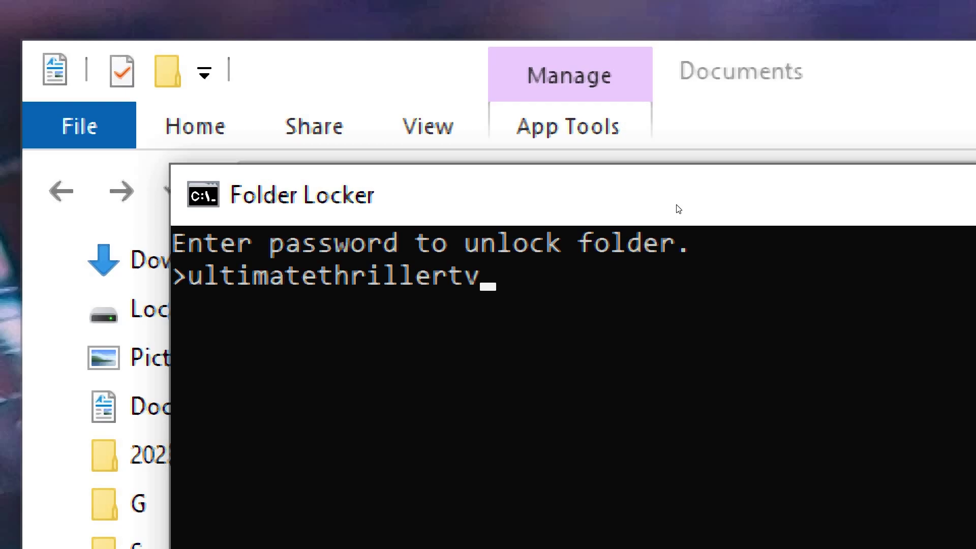
key(Return)
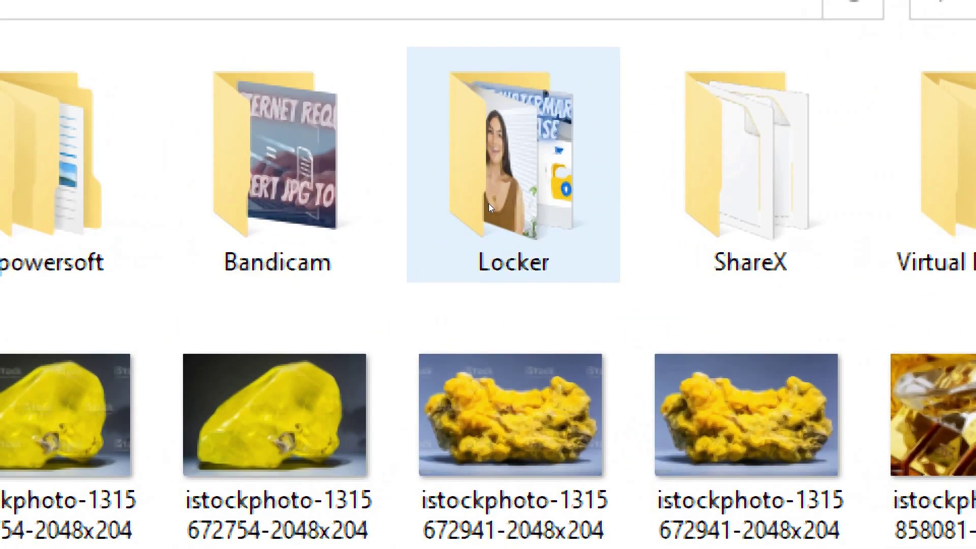
Step: Go into the restored Locker folder to check the moved files are back
click(489, 203)
double_click(488, 203)
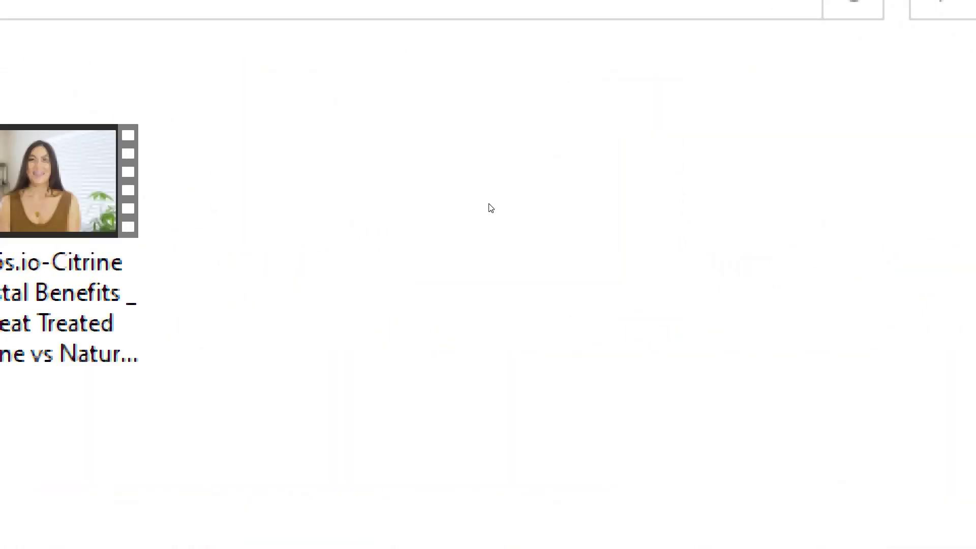